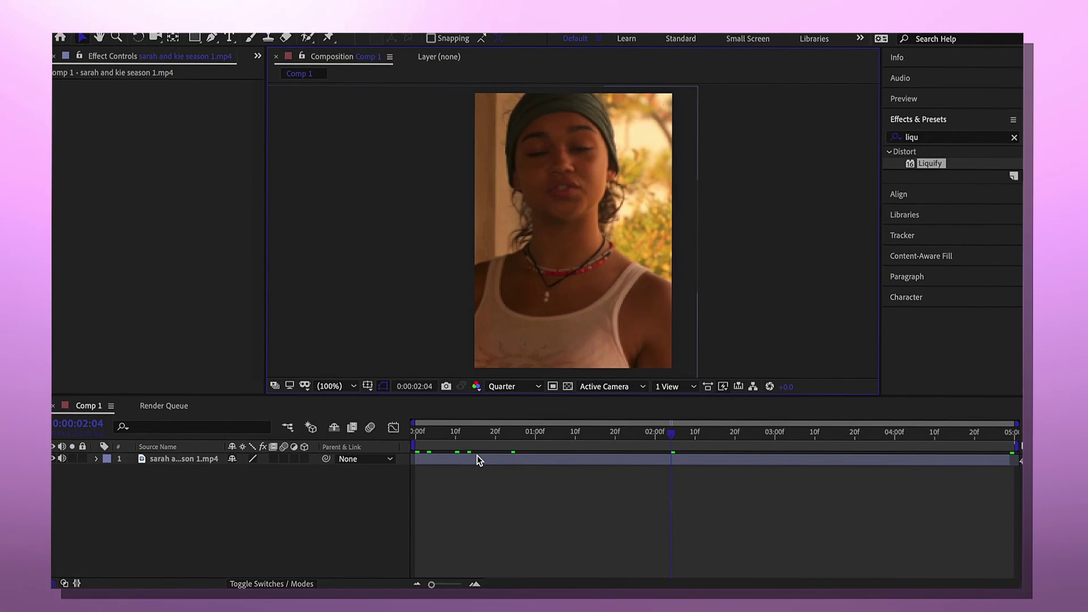
Pre-compose the clip layer into its own precomp
left_click(462, 434)
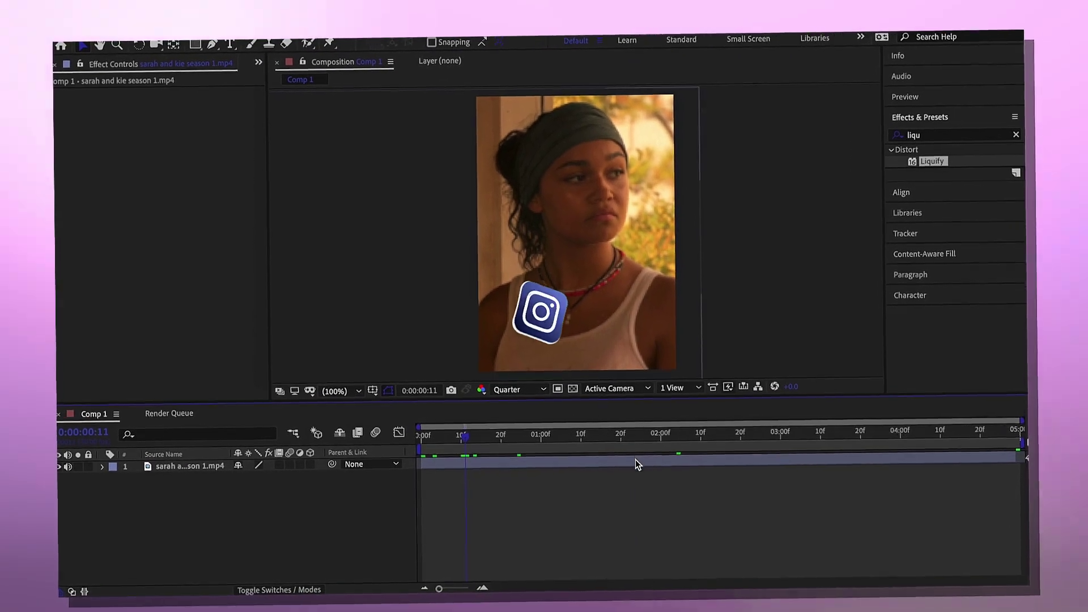
left_click(635, 460)
key("ctrl+shift+c")
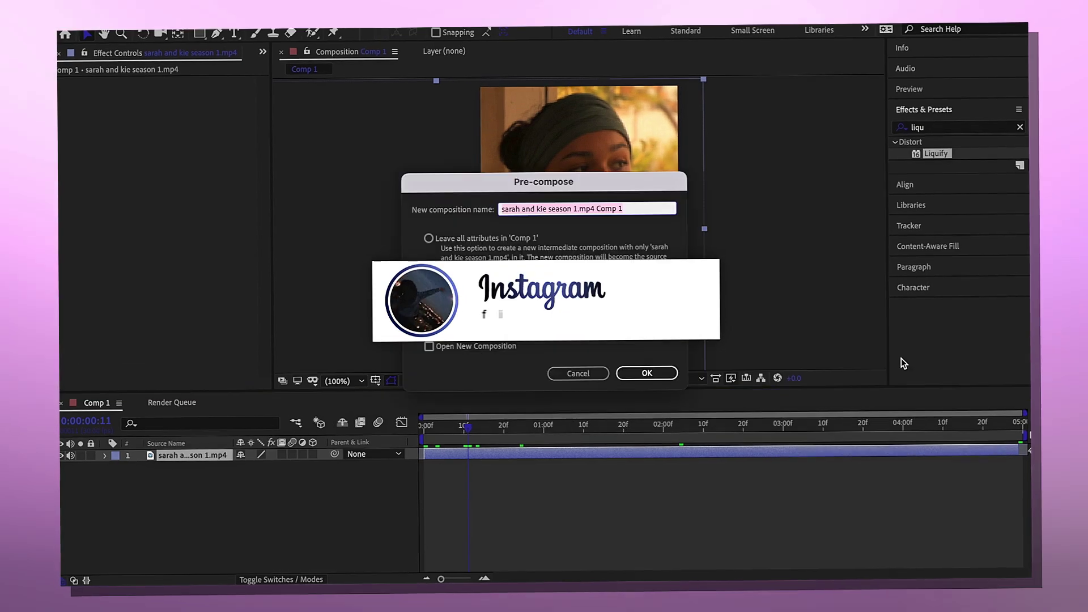
left_click(648, 380)
left_click(952, 137)
type("loo")
Apply Liquify to the precomposed layer and choose its Bloat tool
key("BackSpace")
key("BackSpace")
key("BackSpace")
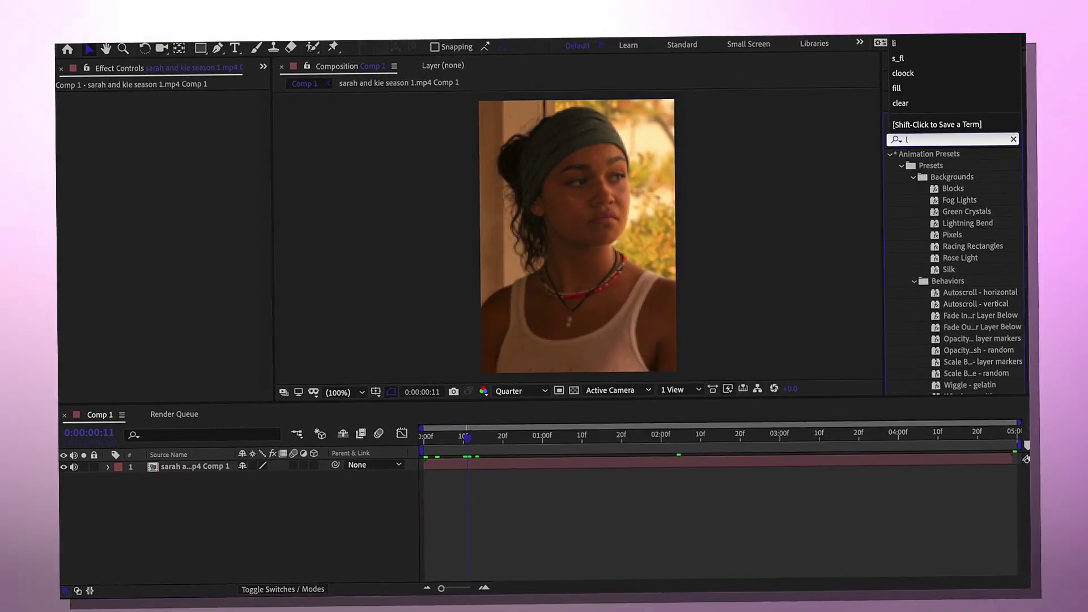
type("liqu")
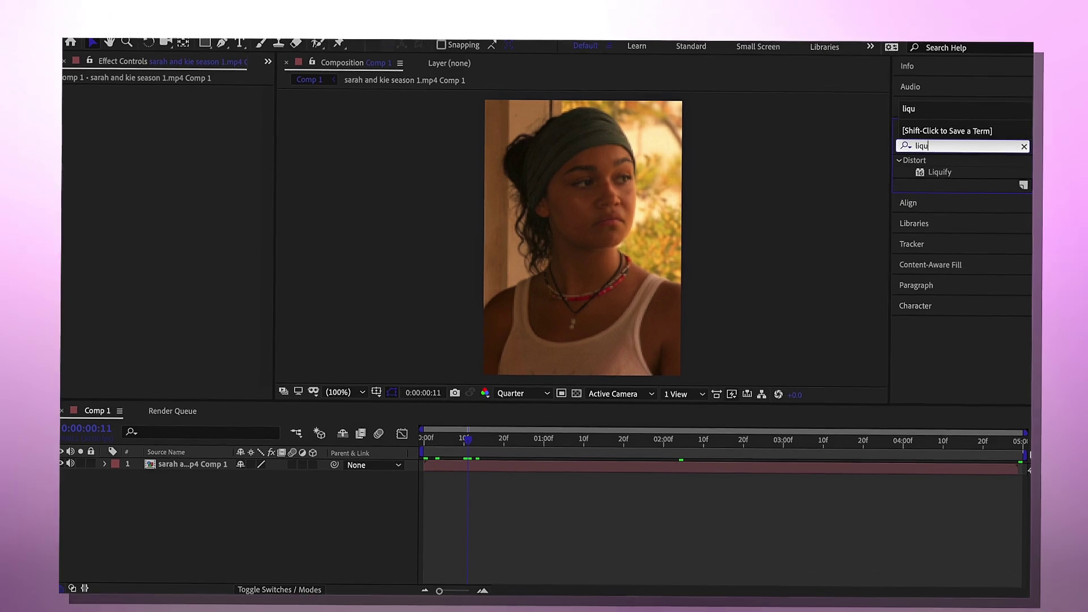
left_click(482, 464)
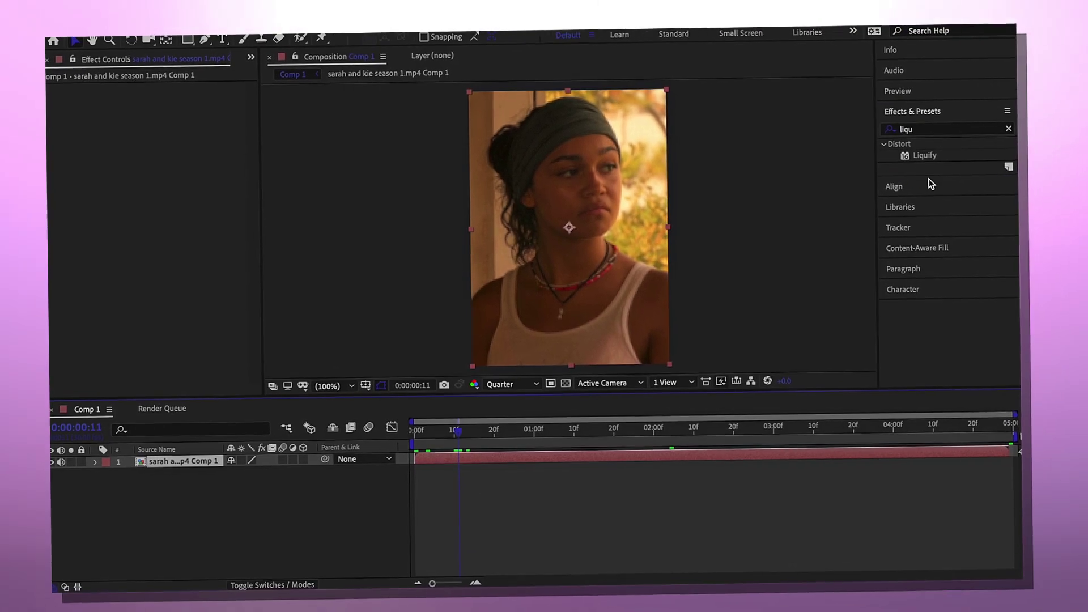
double_click(930, 159)
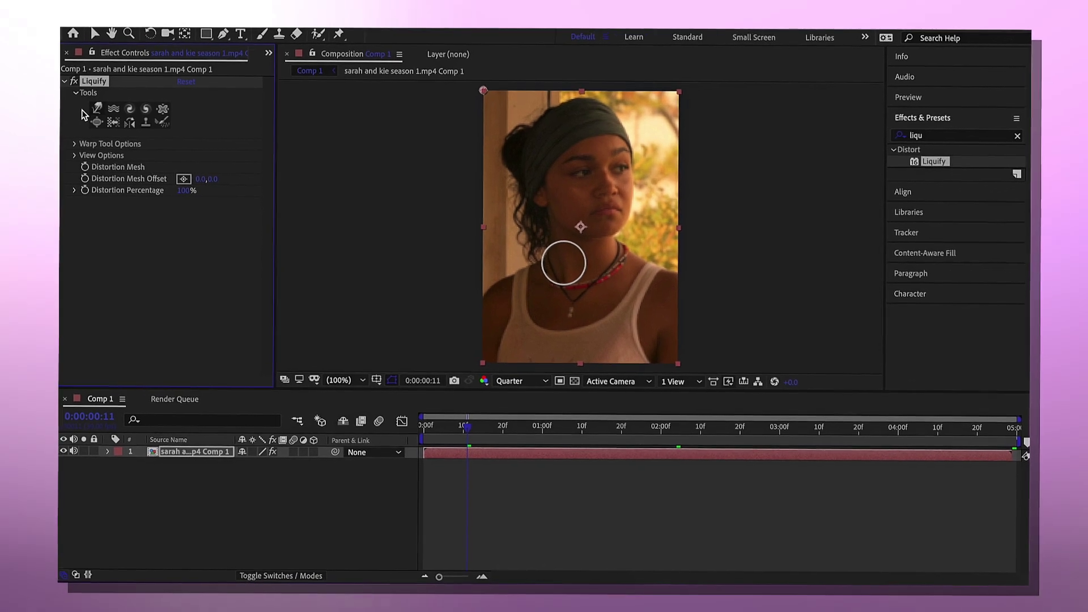
left_click(93, 127)
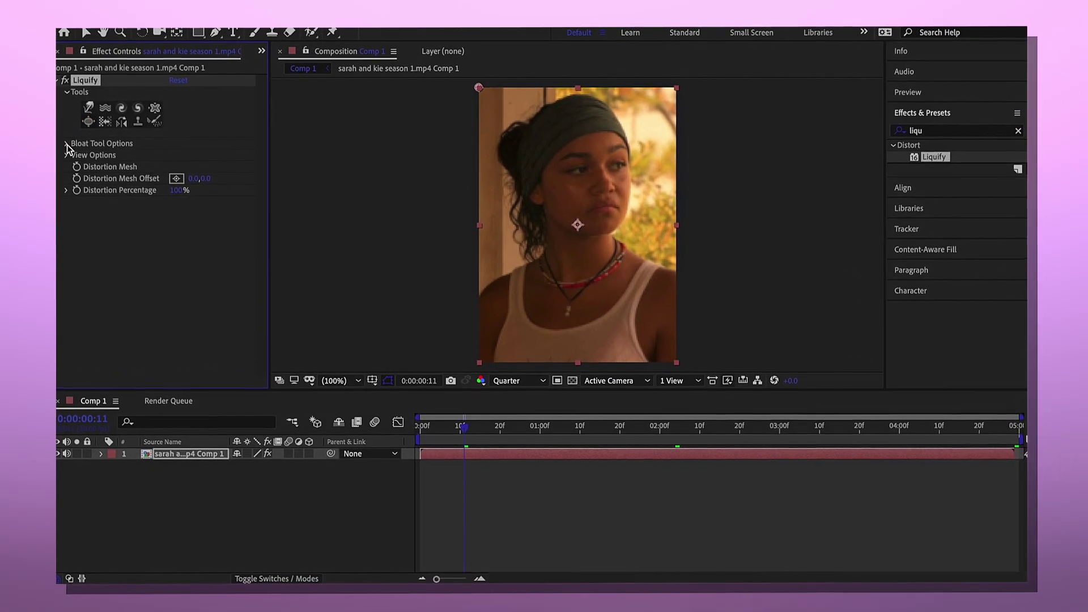
Bloat the face with a 182 Bloat brush, then lower brush size to about 137
left_click(67, 145)
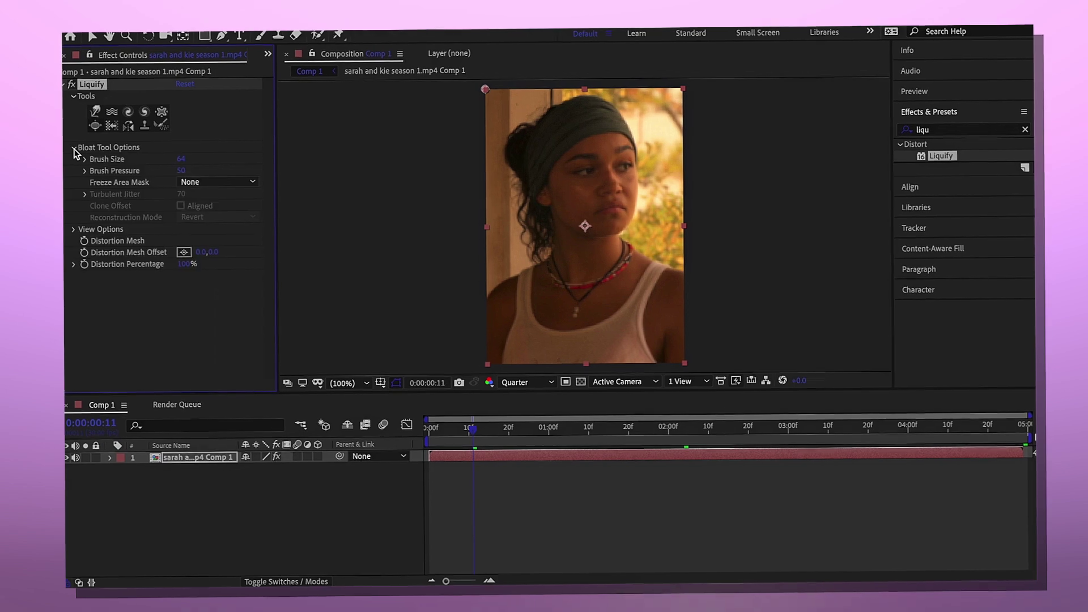
left_click_drag(171, 166, 205, 165)
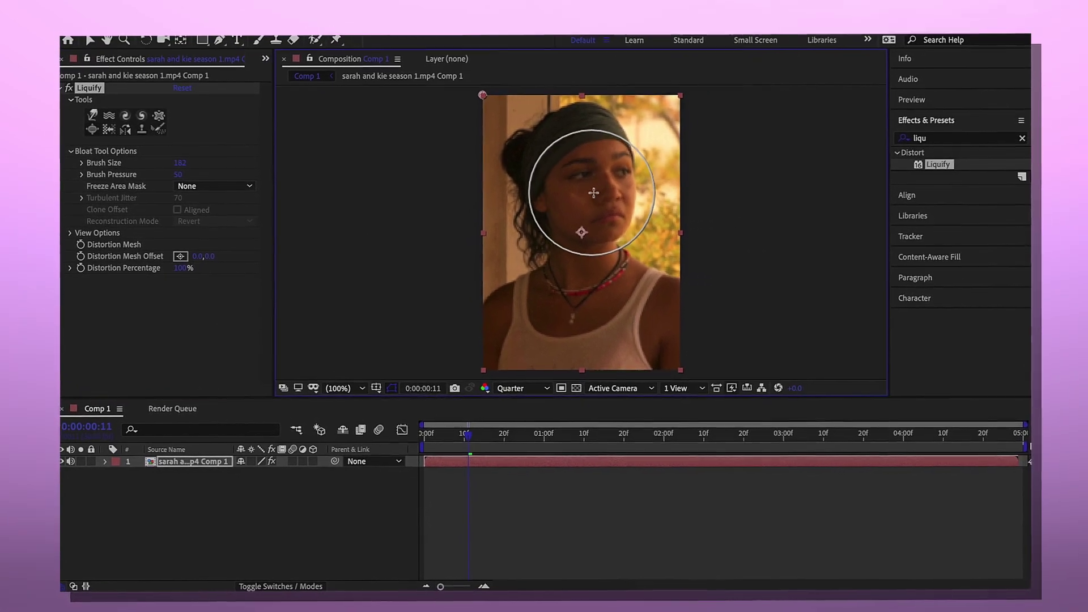
left_click_drag(598, 202, 602, 194)
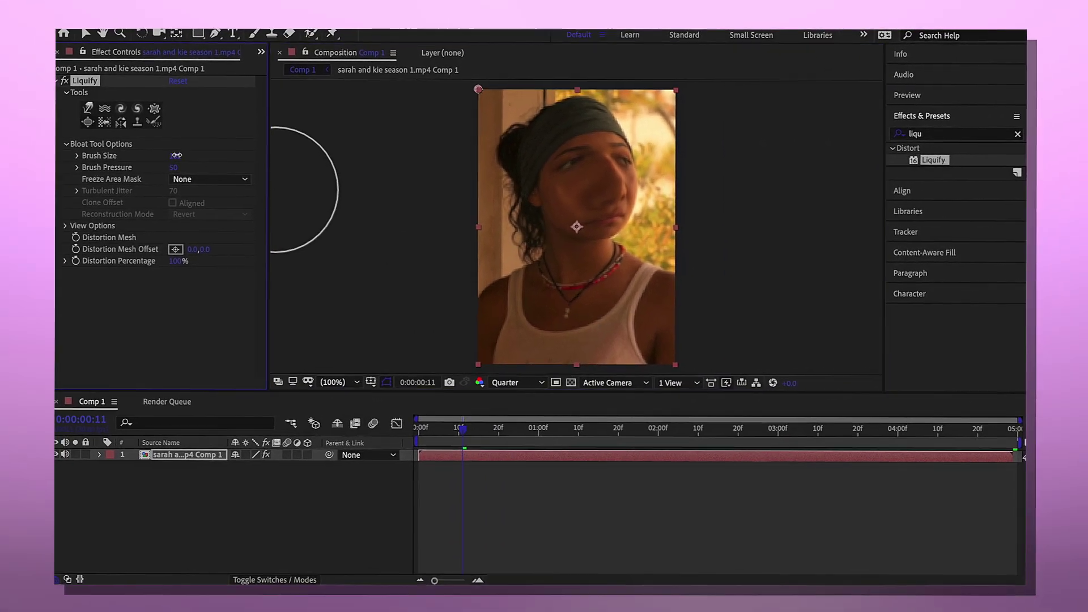
left_click_drag(165, 160, 151, 170)
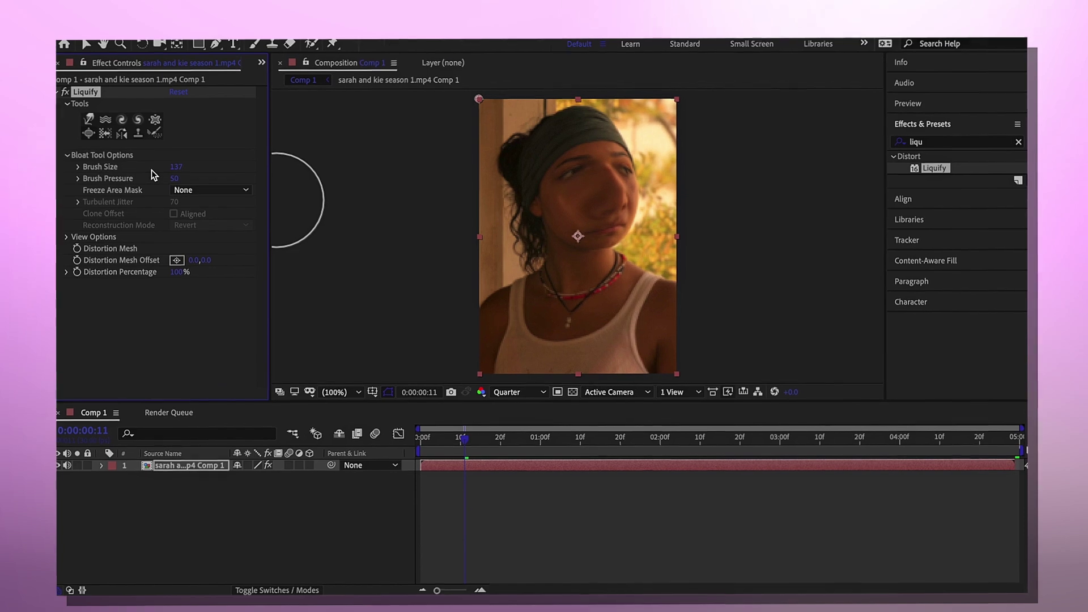